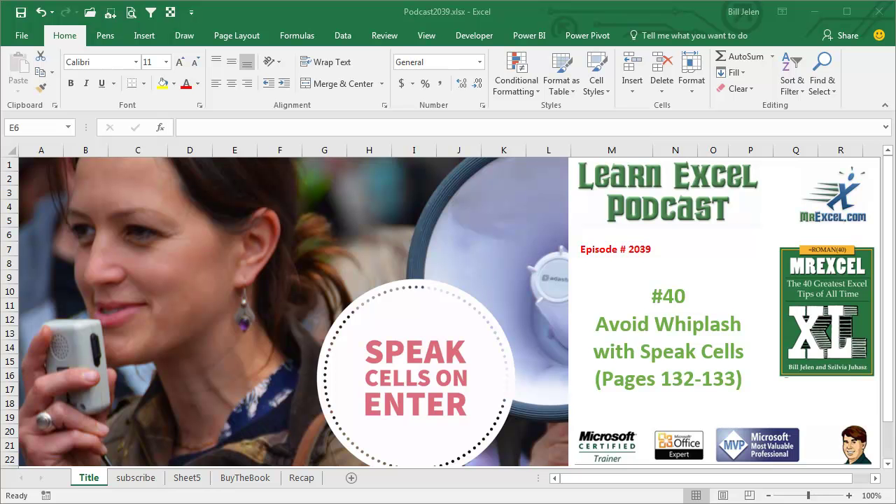
- Go from the subscribe sheet to Sheet5, which lists the four book titles
{"action": "left_click", "coordinate": [135, 479]}
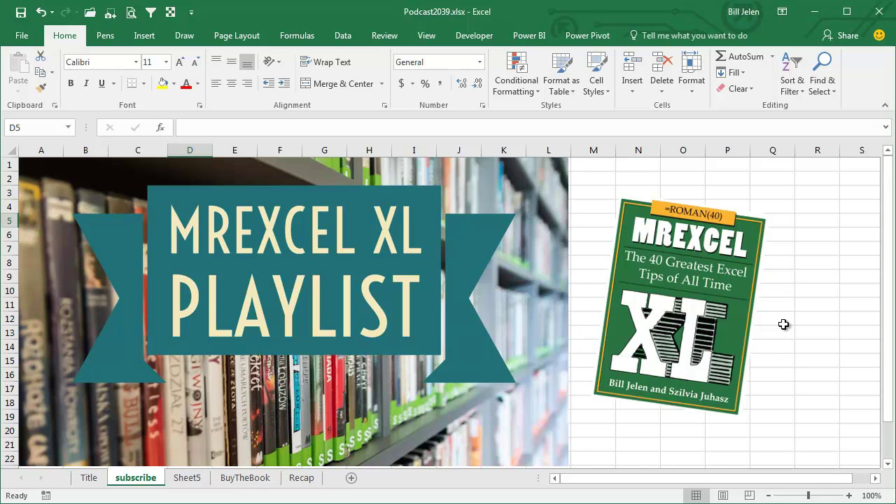
{"action": "left_click", "coordinate": [191, 480]}
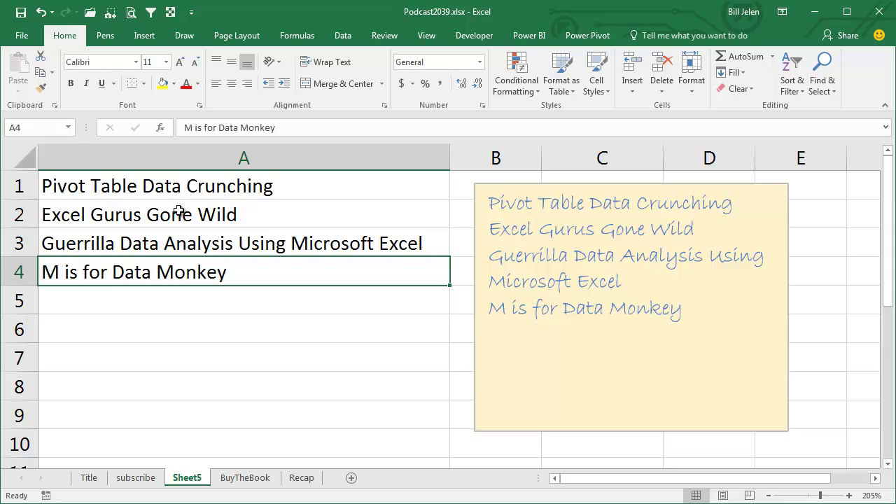
- Check the titles in A1, A2, A3 and A4 in turn, then select the range A1:A4
{"action": "left_click", "coordinate": [113, 186]}
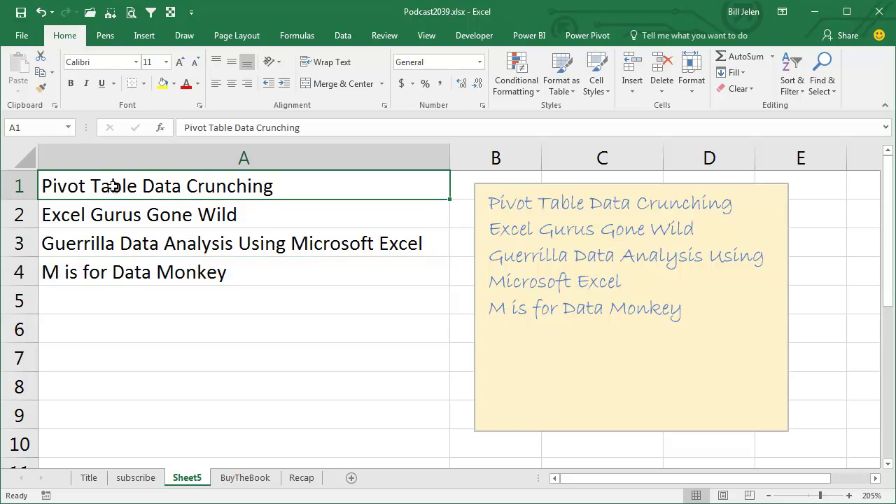
{"action": "left_click", "coordinate": [340, 211]}
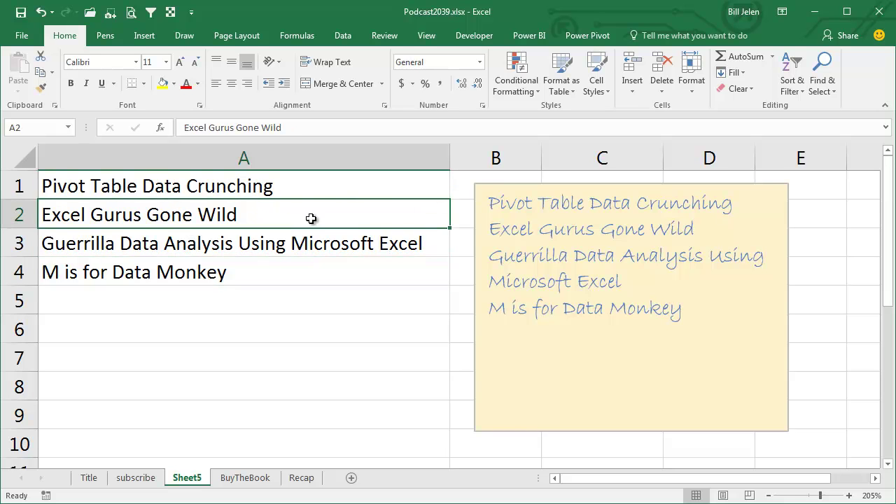
{"action": "left_click", "coordinate": [337, 249]}
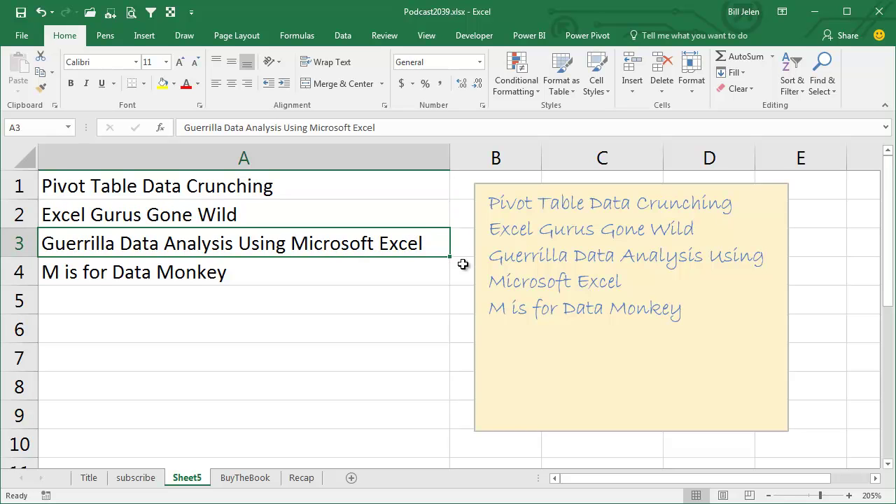
{"action": "left_click", "coordinate": [307, 266]}
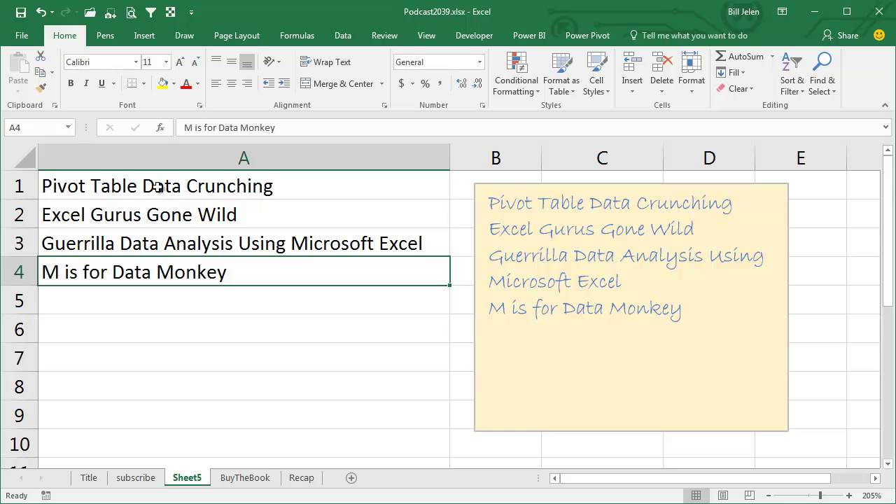
{"action": "left_click_drag", "start_coordinate": [154, 188], "coordinate": [143, 261]}
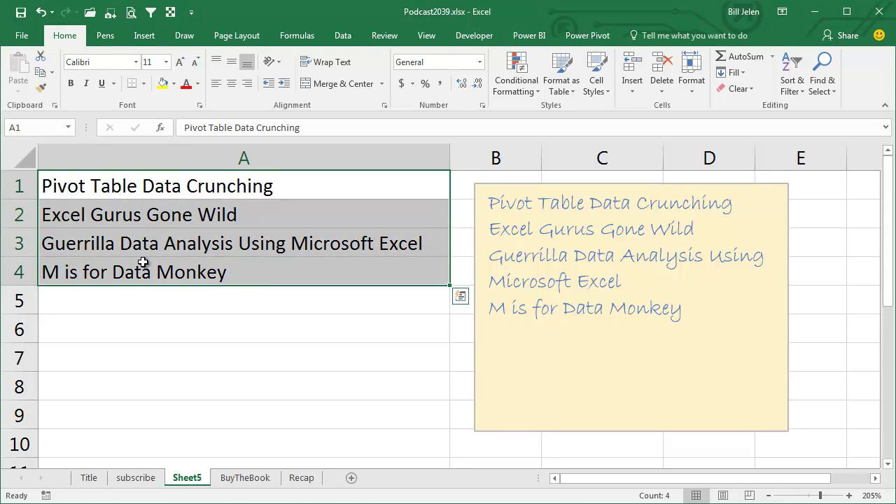
- Add the five Speak Cells commands from Commands Not in the Ribbon to the Quick Access Toolbar
{"action": "right_click", "coordinate": [113, 14]}
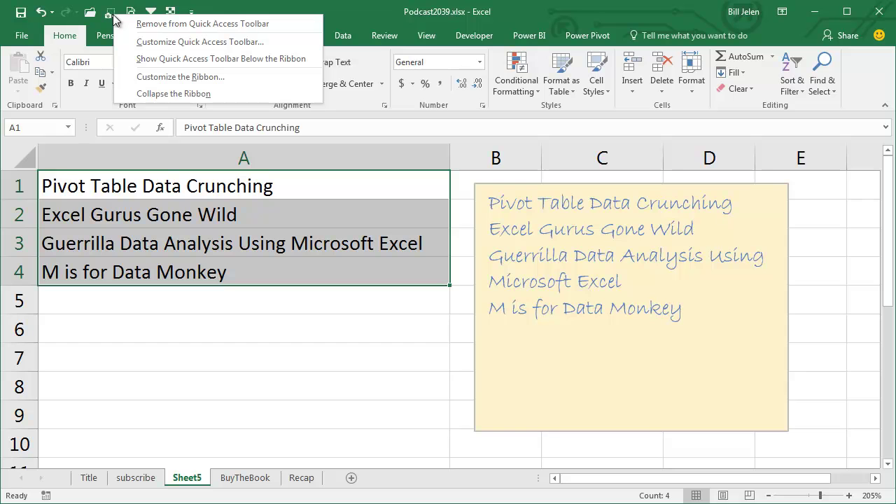
{"action": "left_click", "coordinate": [147, 42]}
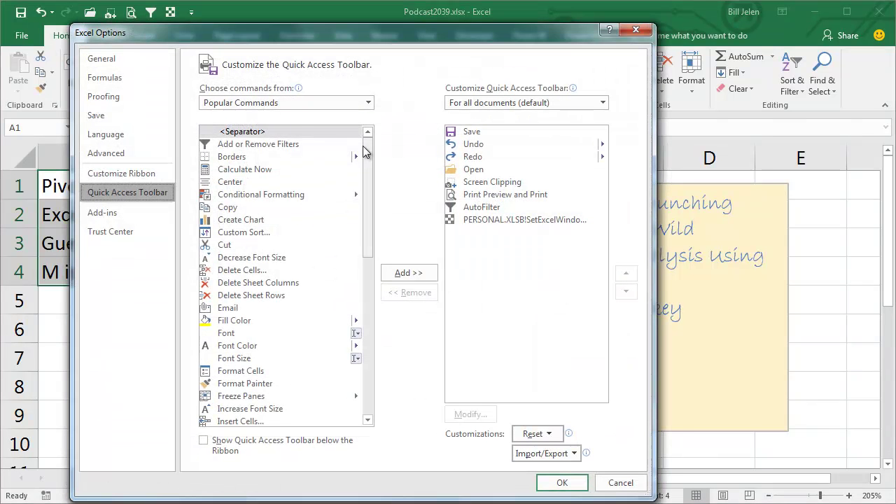
{"action": "mouse_move", "coordinate": [364, 152]}
{"action": "left_mouse_down"}
{"action": "mouse_move", "coordinate": [365, 312]}
{"action": "mouse_move", "coordinate": [369, 147]}
{"action": "left_mouse_up"}
{"action": "left_click", "coordinate": [368, 103]}
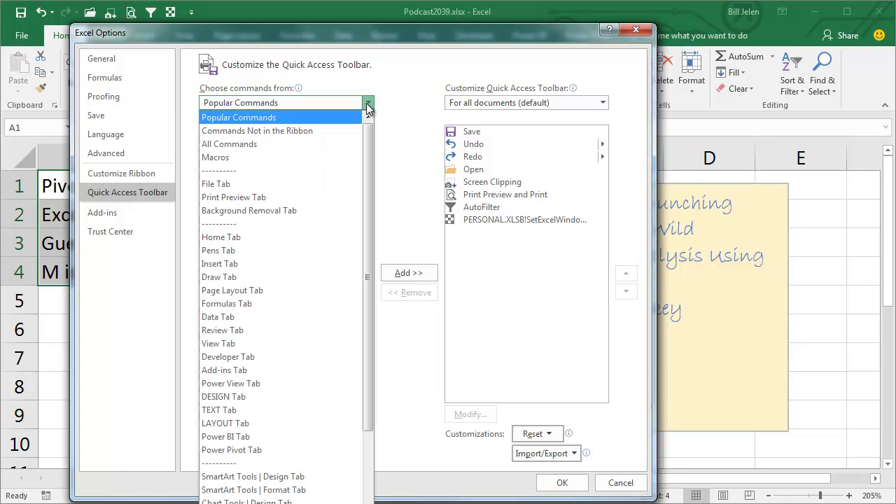
{"action": "left_click", "coordinate": [287, 133]}
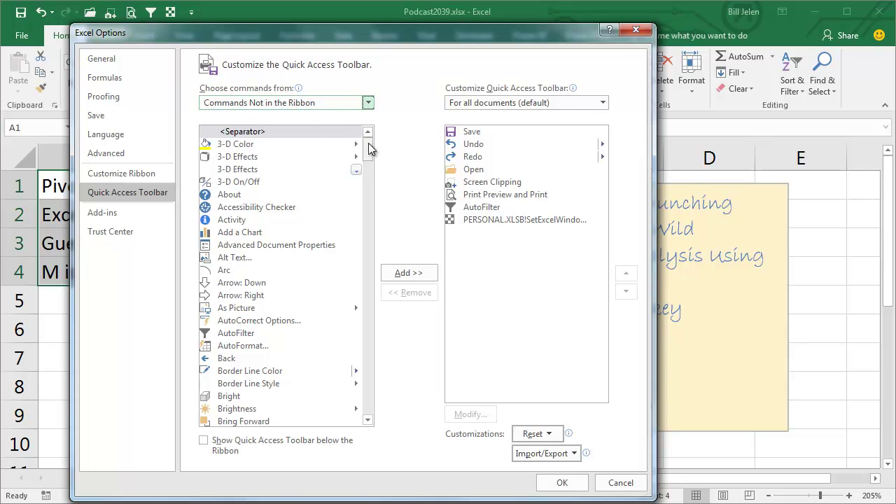
{"action": "left_click_drag", "start_coordinate": [369, 148], "coordinate": [362, 369]}
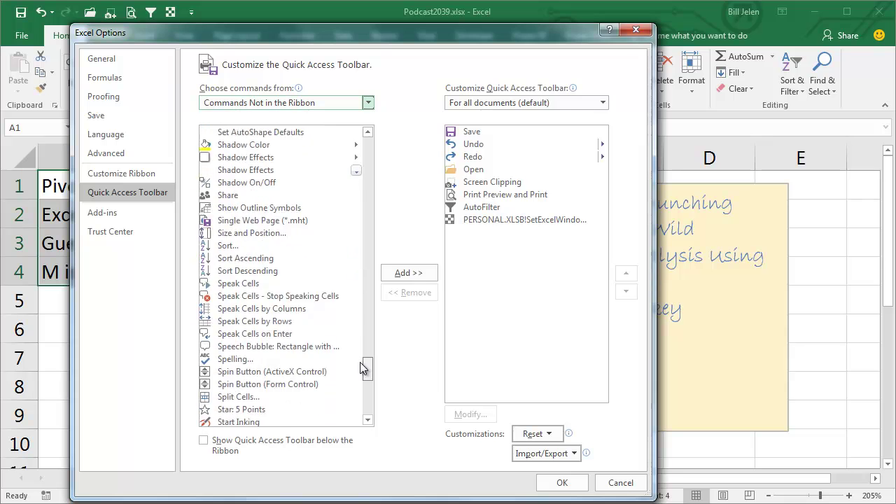
{"action": "left_click", "coordinate": [250, 232]}
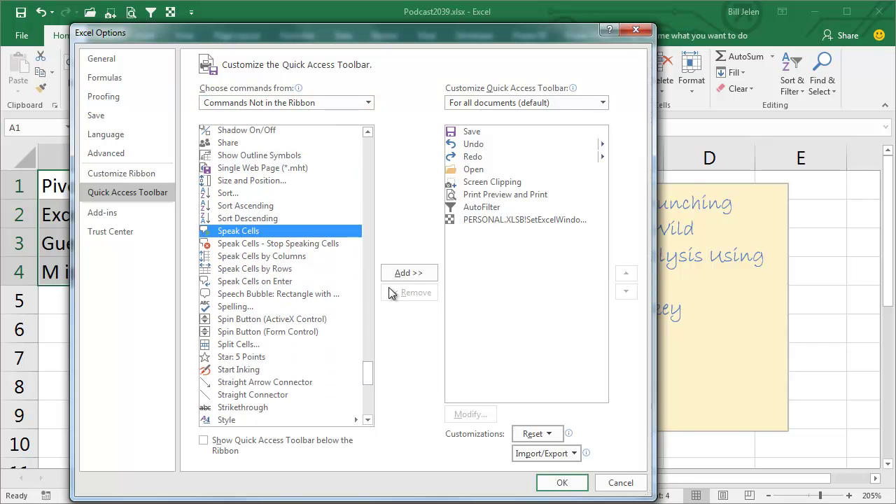
{"action": "left_click", "coordinate": [402, 275]}
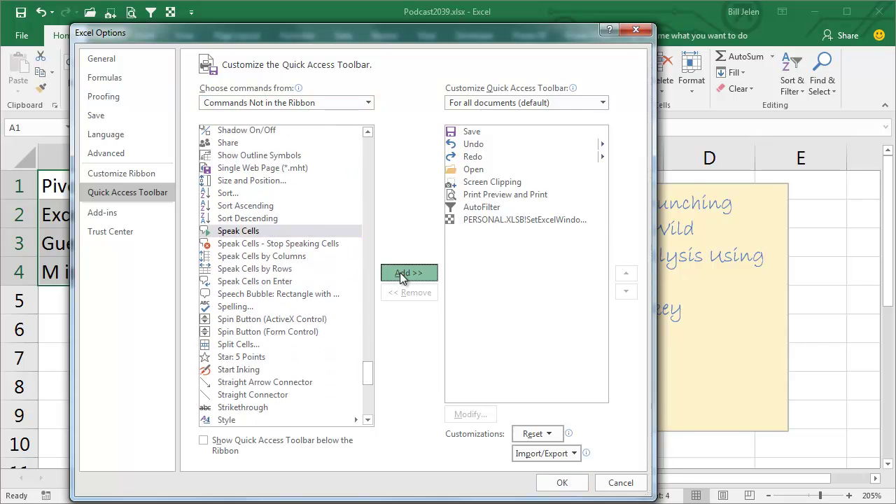
{"action": "left_click", "coordinate": [402, 275]}
{"action": "left_click", "coordinate": [401, 275]}
{"action": "left_click", "coordinate": [401, 275]}
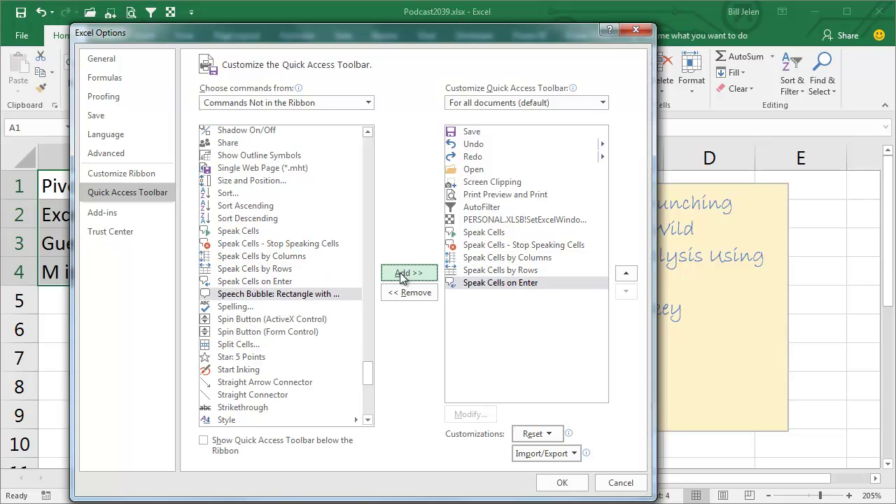
{"action": "left_click", "coordinate": [572, 483]}
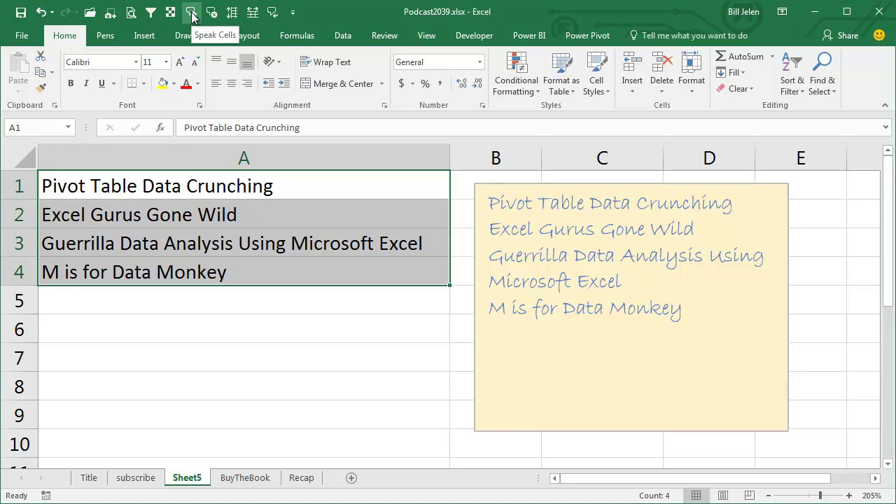
- Have Speak Cells read the titles aloud, then select column A and use Speak Cells by Rows
{"action": "left_click", "coordinate": [191, 13]}
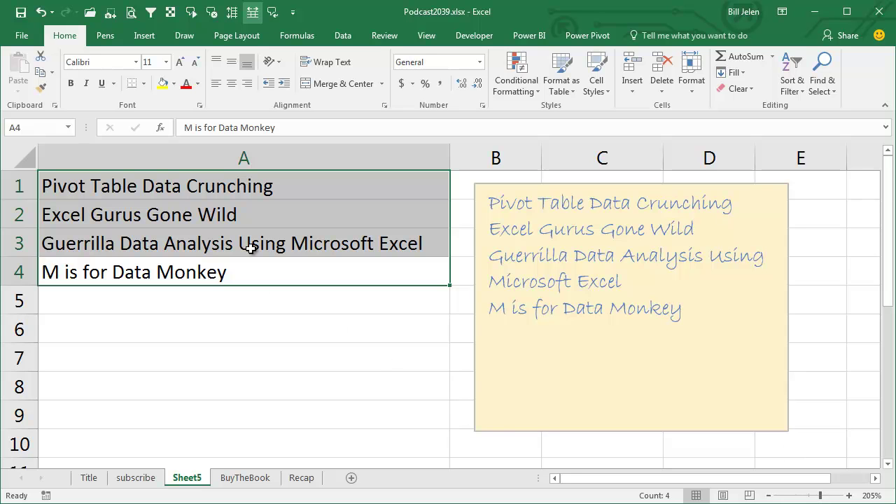
{"action": "left_click", "coordinate": [161, 151]}
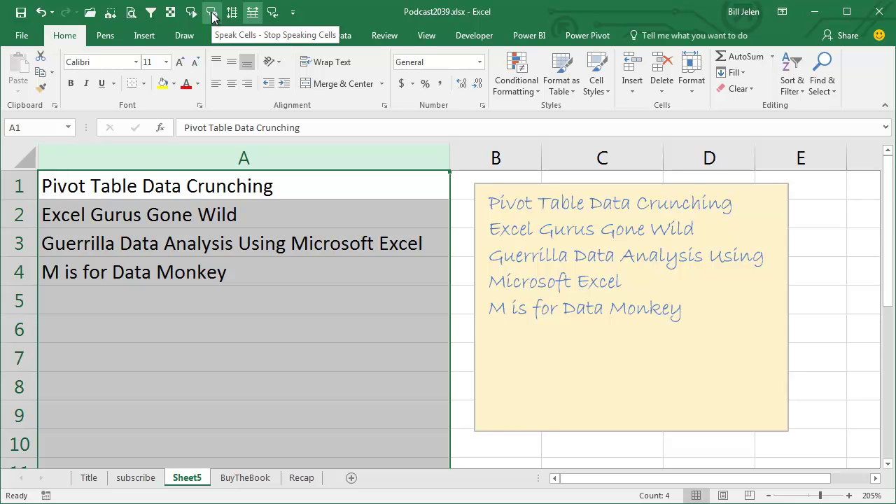
{"action": "left_click", "coordinate": [250, 13]}
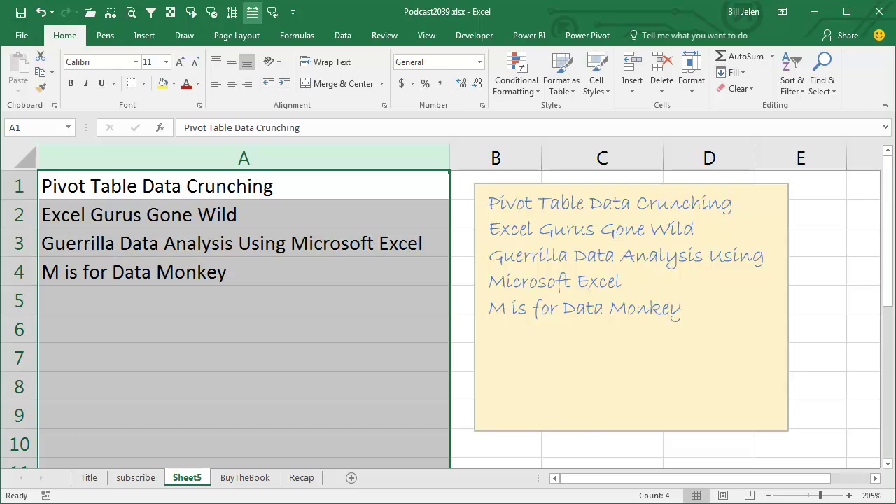
- Raise the text-to-speech voice speed one notch above Normal in the speech settings
{"action": "key", "text": "super"}
{"action": "type", "text": "speech"}
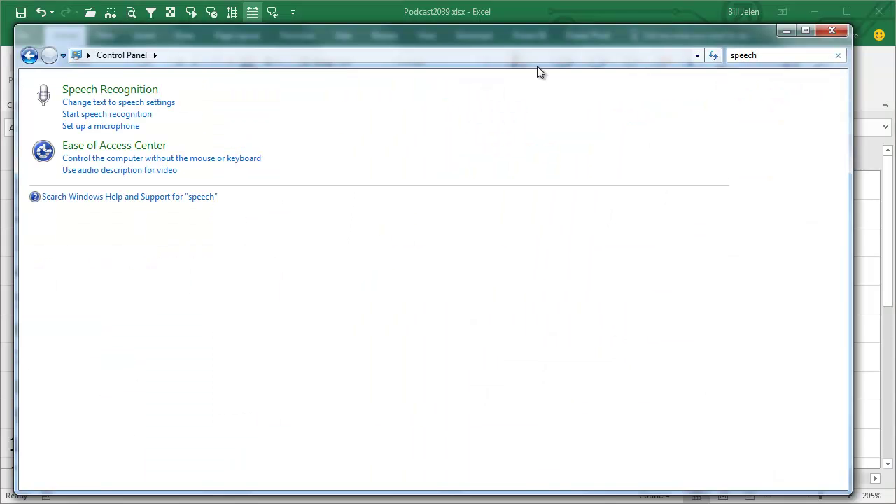
{"action": "left_click", "coordinate": [151, 104]}
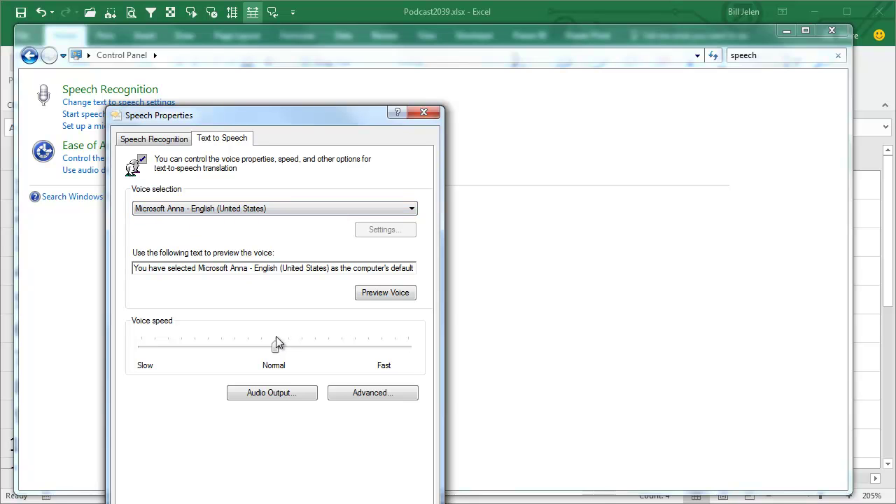
{"action": "left_click_drag", "start_coordinate": [275, 351], "coordinate": [324, 345]}
{"action": "key", "text": "Return"}
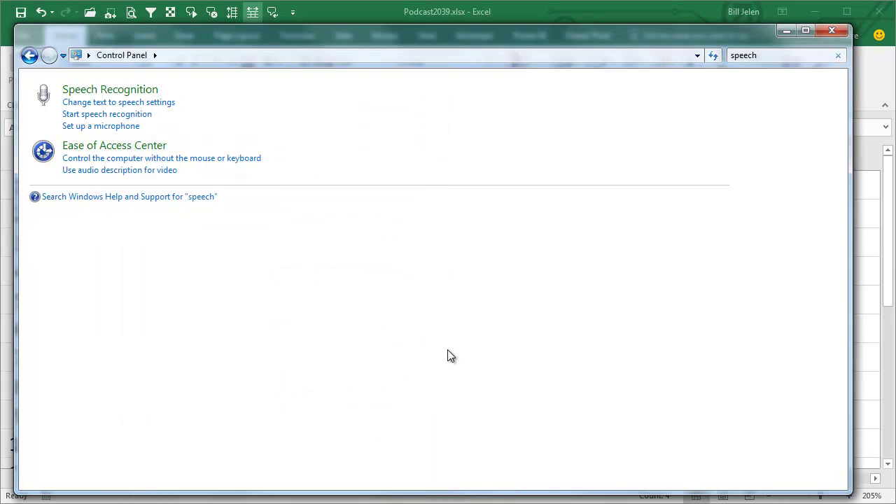
{"action": "key", "text": "alt+Tab"}
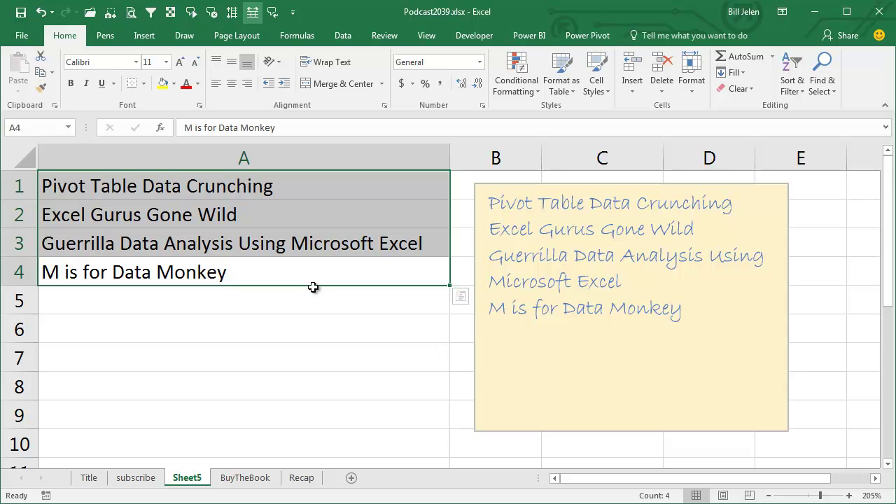
- Switch to the BuyTheBook sheet promoting 'MrExcel XL: The 40 Greatest Excel Tips of All Time'
{"action": "left_click", "coordinate": [245, 477]}
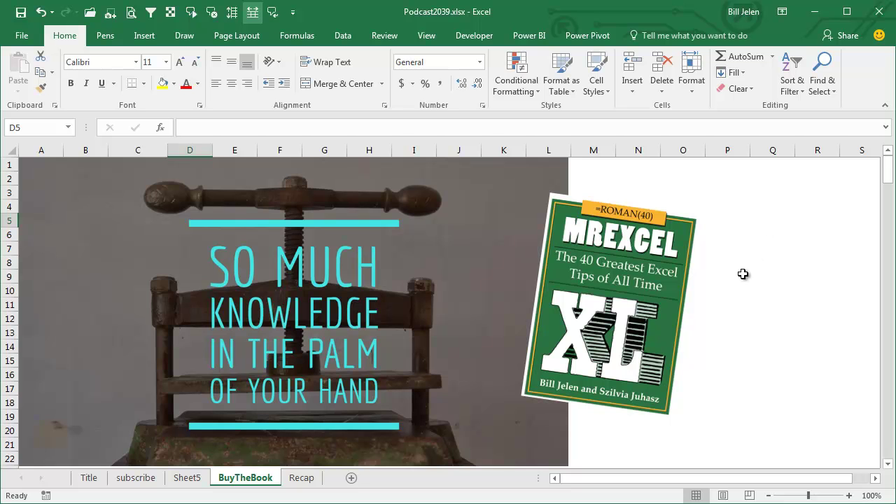
- Switch to the Recap sheet showing the episode's summary steps
{"action": "left_click", "coordinate": [314, 477]}
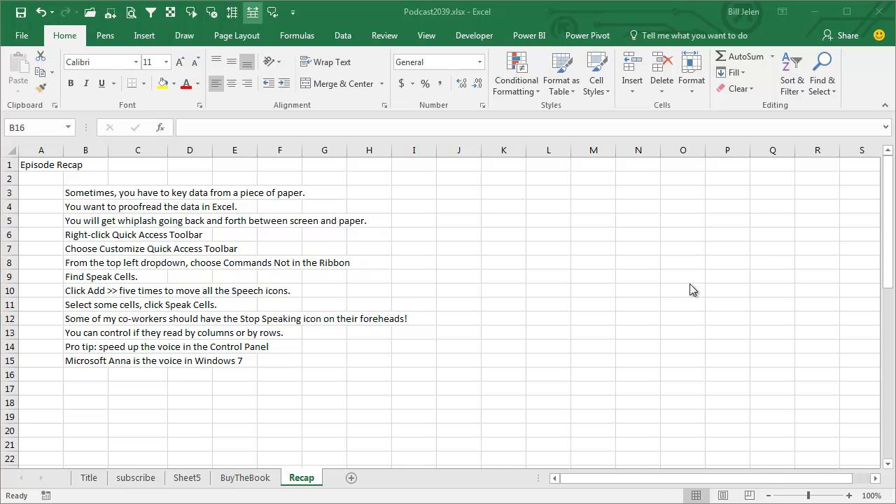